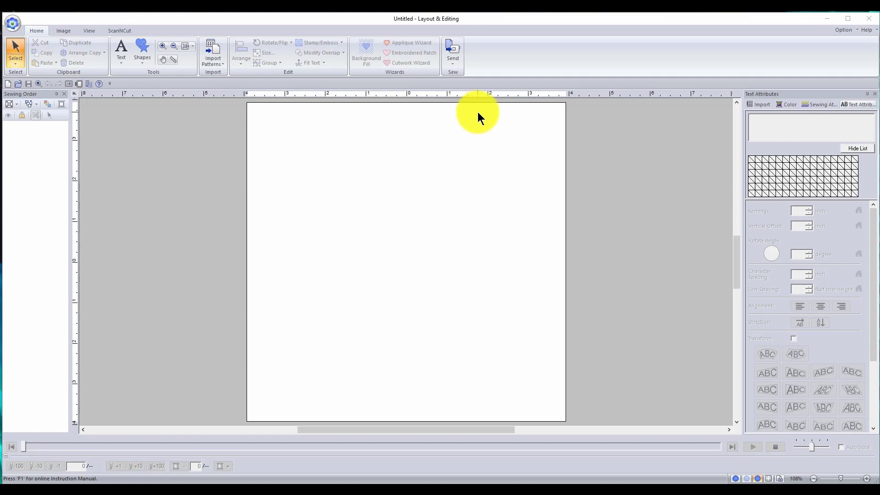
Set the design page hoop size to 4" x 4" in Design Settings
click(80, 84)
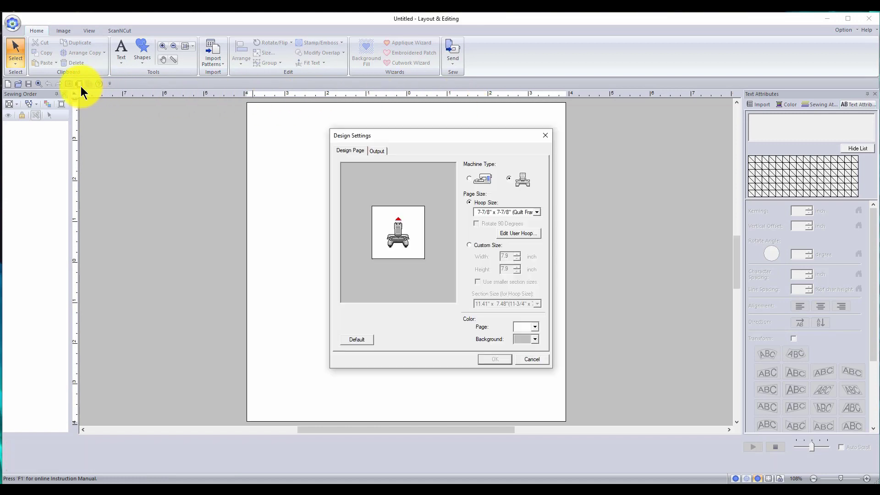
click(511, 213)
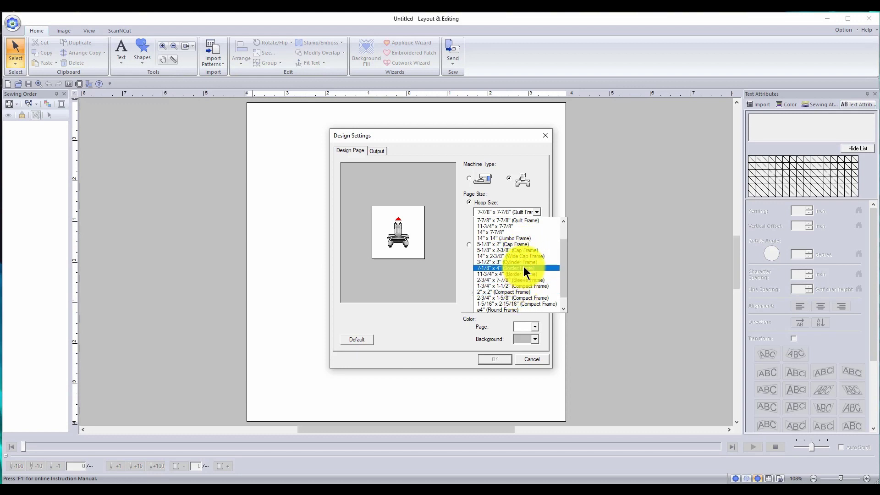
scroll(522, 266, up, 3)
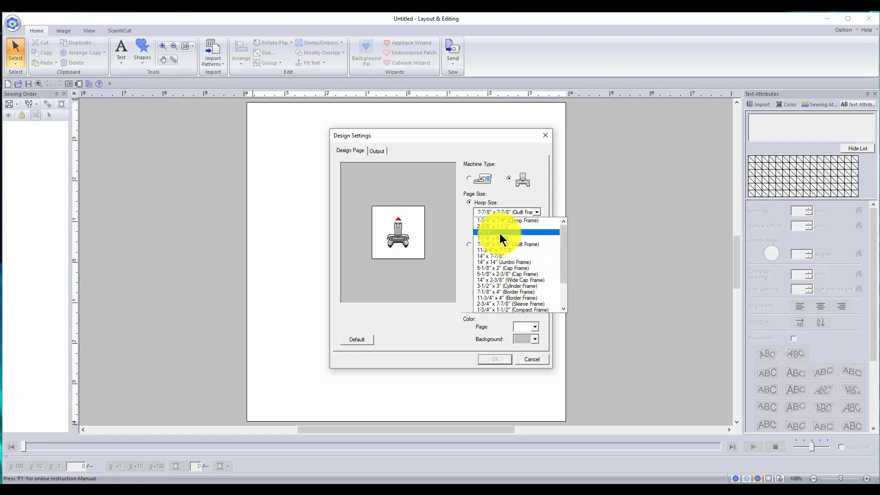
click(502, 233)
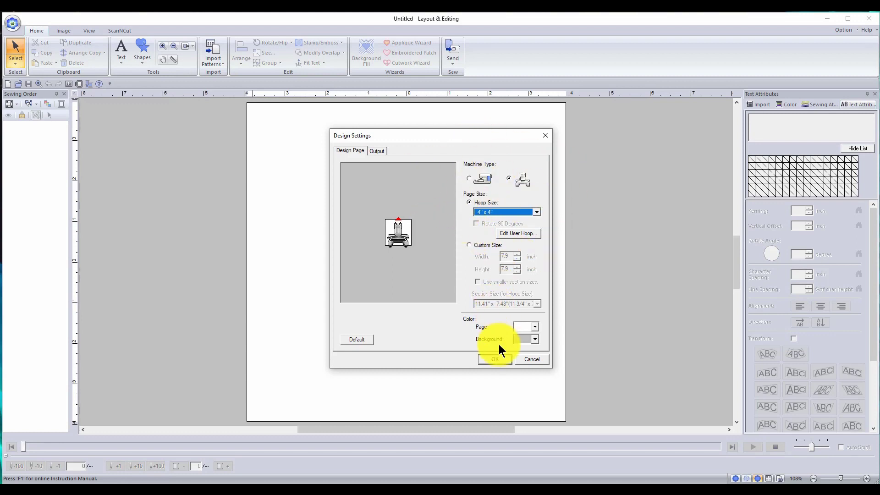
click(494, 359)
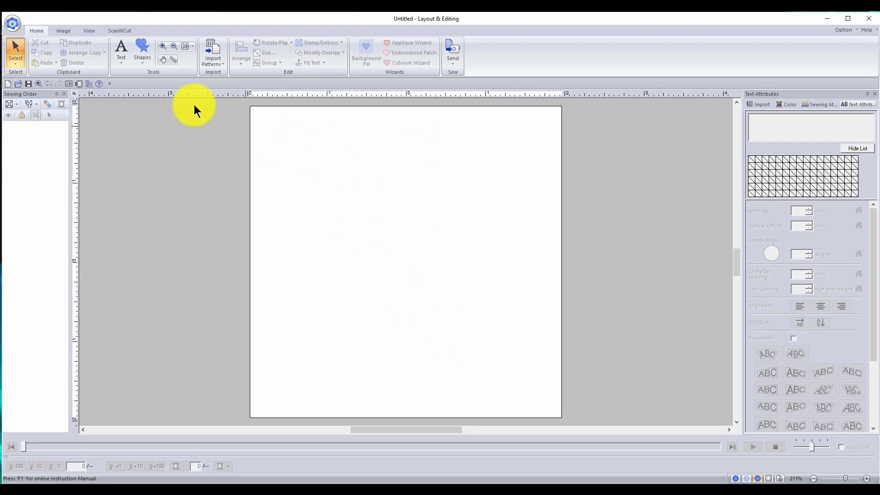
Draw a large heart shape on the page from the Shapes gallery
click(143, 47)
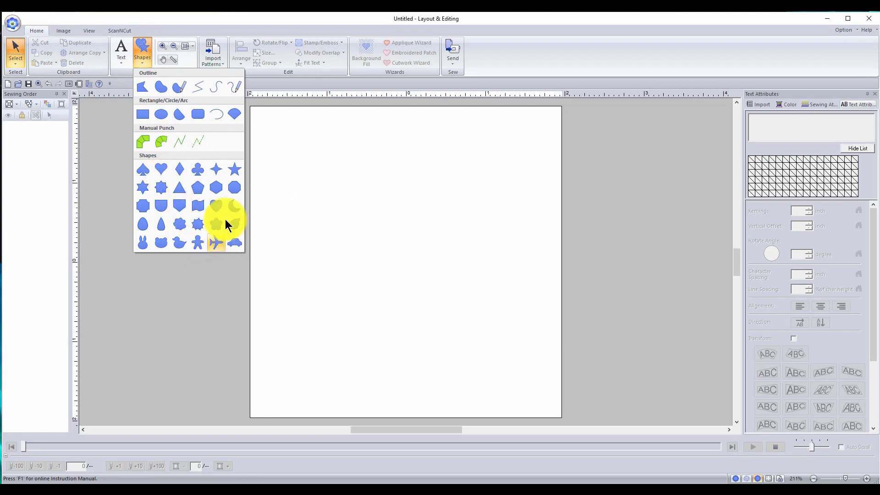
click(164, 170)
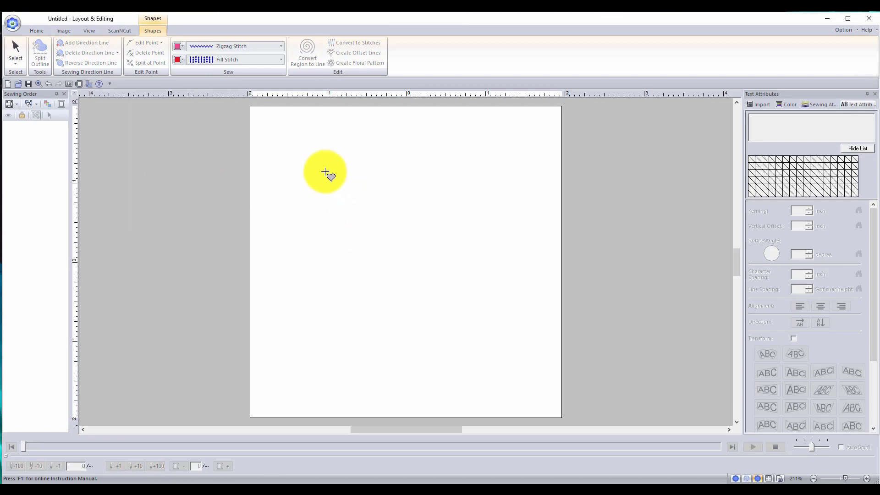
drag(309, 155, 549, 402)
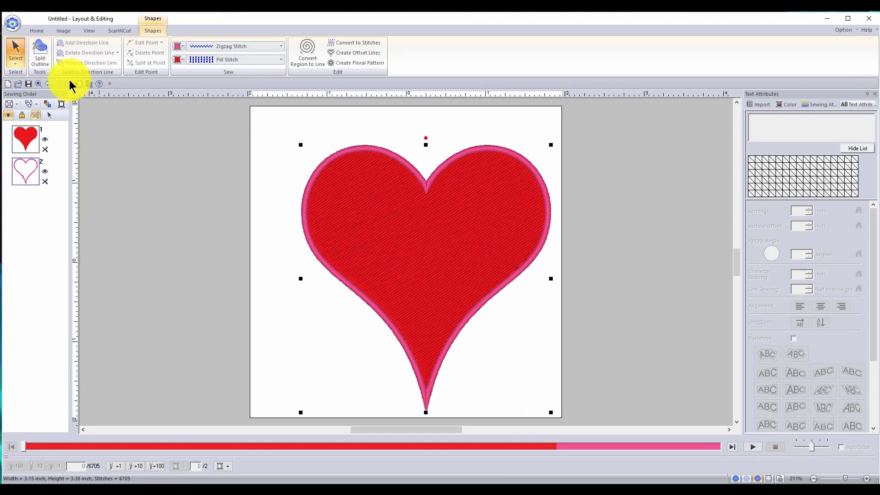
Centre the heart, set its fill stitch to Not Sewn, and adjust its bottom edge
click(15, 45)
click(432, 207)
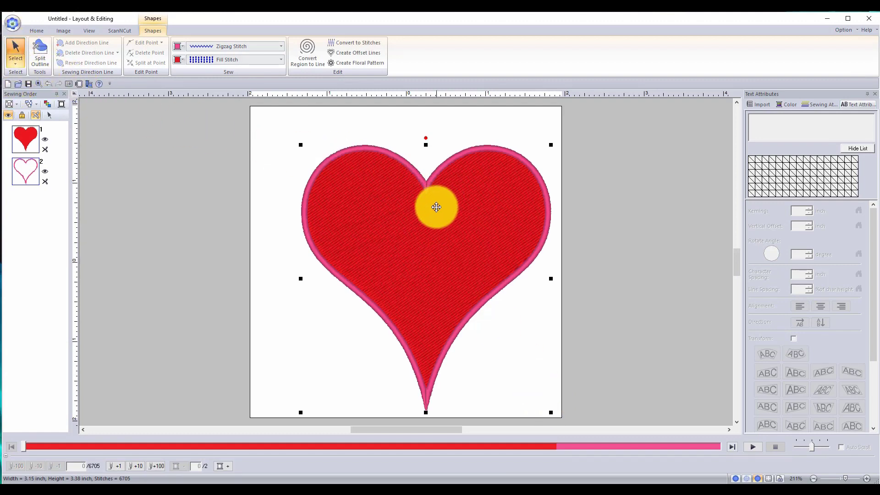
drag(433, 207, 412, 199)
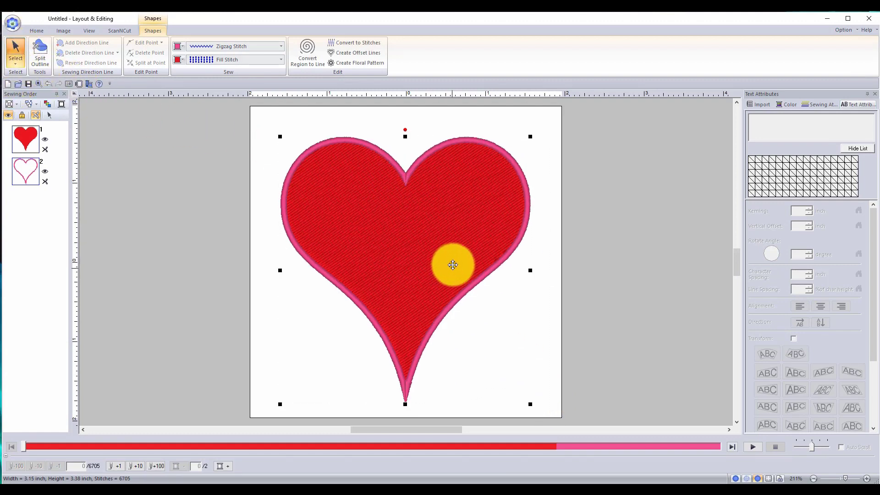
click(275, 60)
click(247, 69)
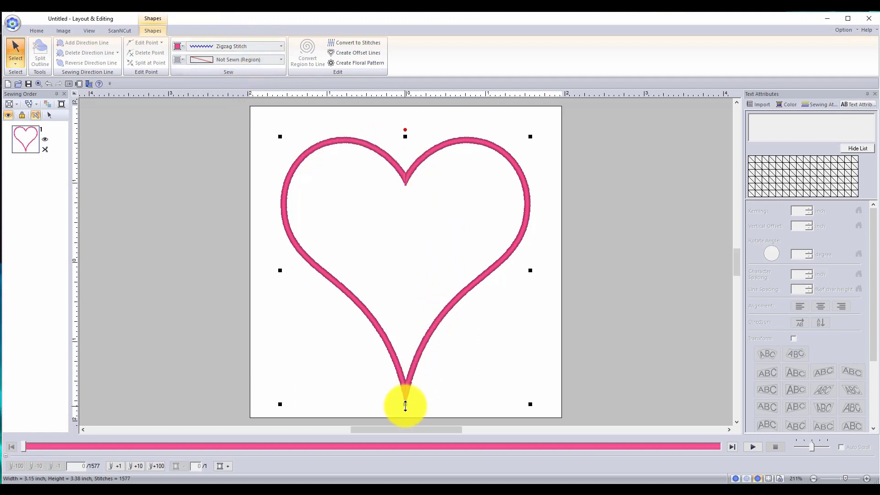
mouse_move(405, 404)
mouse_down()
mouse_move(407, 369)
mouse_move(406, 405)
mouse_up()
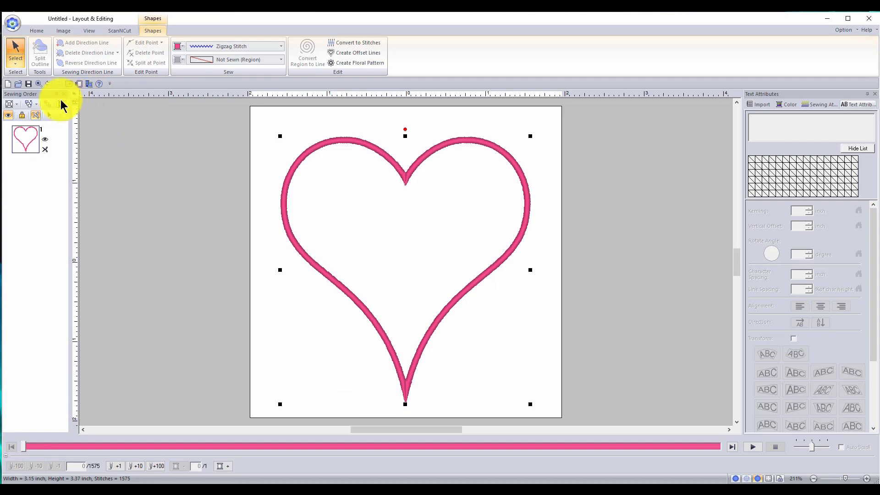
In point-edit mode, add a point on the heart's lower-left edge and bend the curve
click(21, 68)
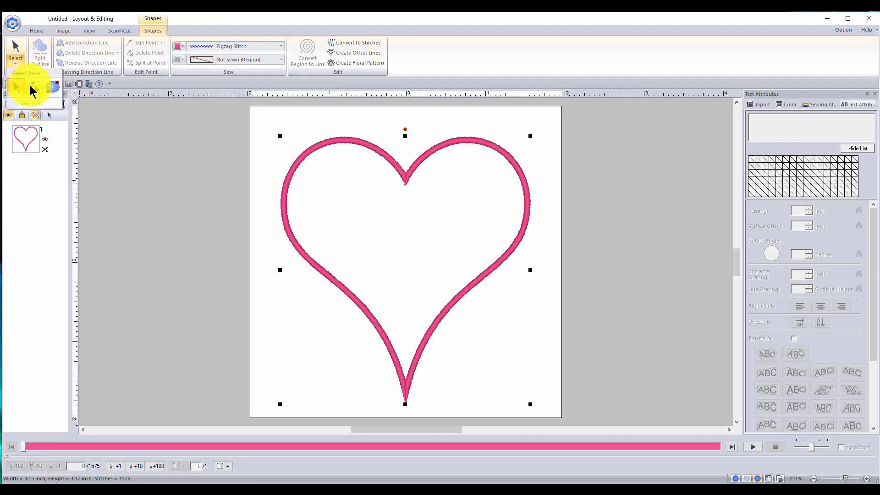
click(29, 89)
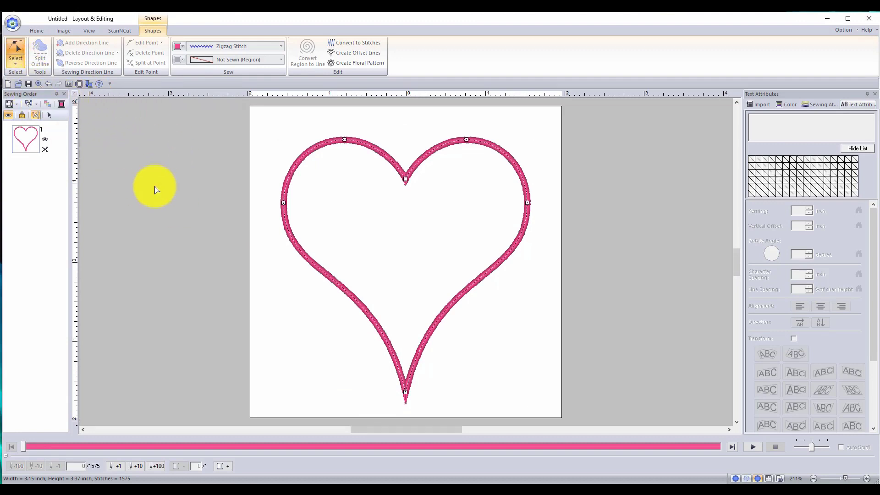
click(384, 339)
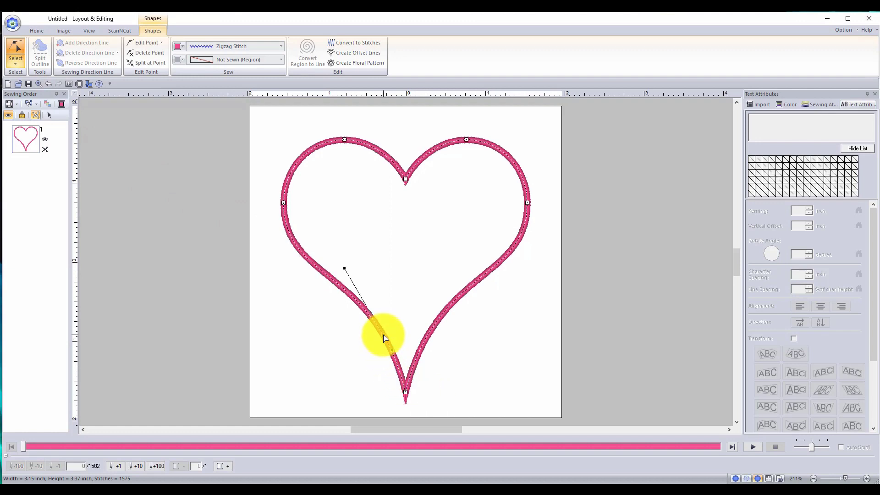
mouse_move(379, 340)
mouse_down()
mouse_move(362, 344)
mouse_move(363, 334)
mouse_up()
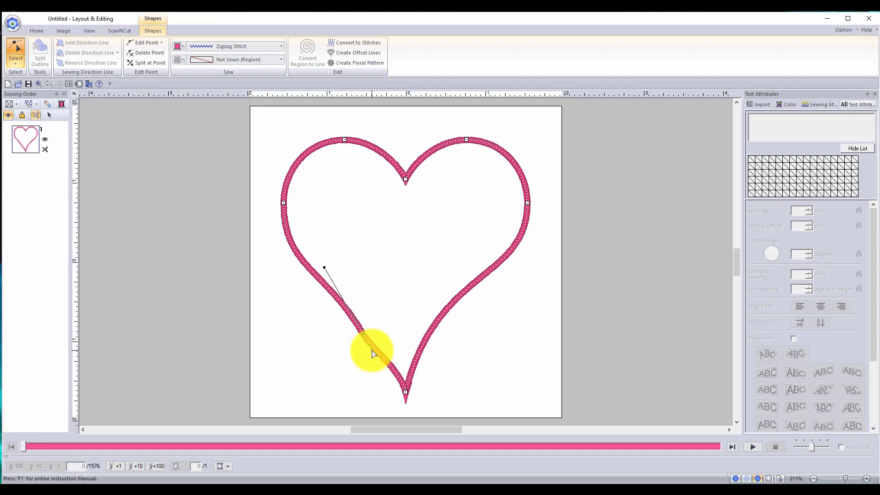
mouse_move(373, 352)
mouse_down()
mouse_move(339, 351)
mouse_move(379, 351)
mouse_move(359, 351)
mouse_up()
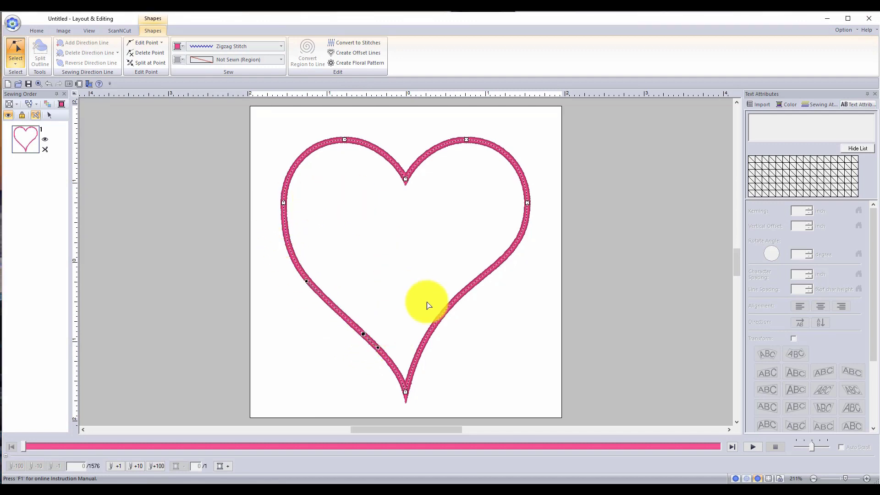
Add two points on the heart's lower-right edge and reshape that curve
click(444, 315)
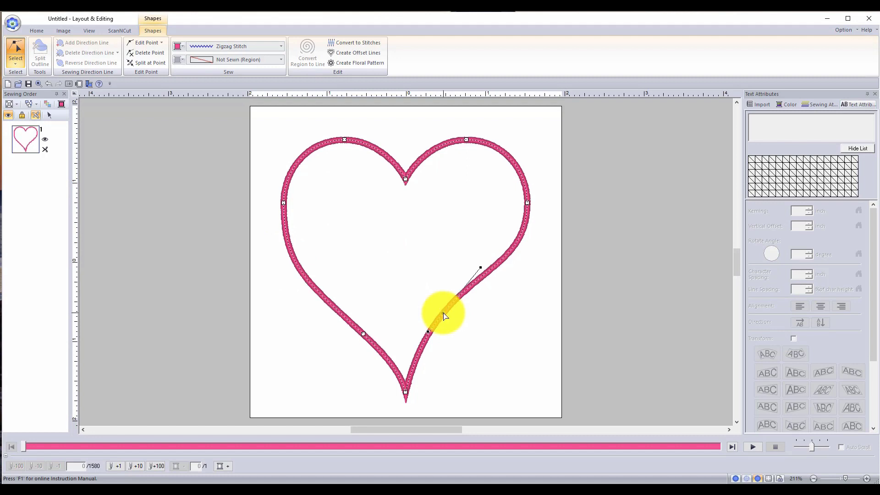
click(428, 331)
drag(443, 314, 453, 321)
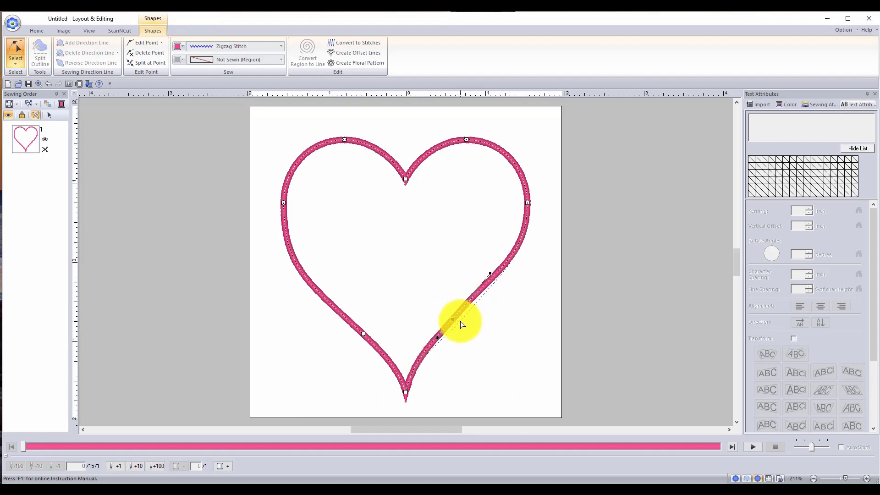
mouse_move(456, 322)
mouse_down()
mouse_move(422, 290)
mouse_move(467, 313)
mouse_up()
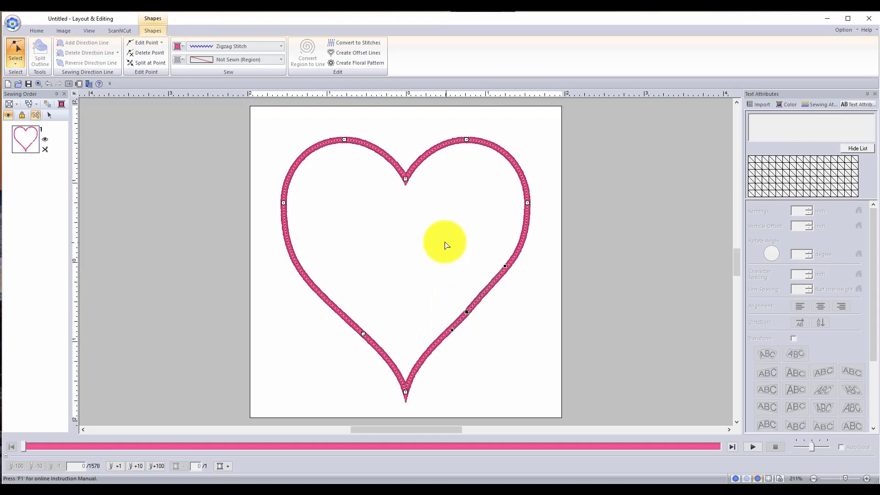
Add points on the right and lower-left edges and smooth the lower-left curve
click(508, 266)
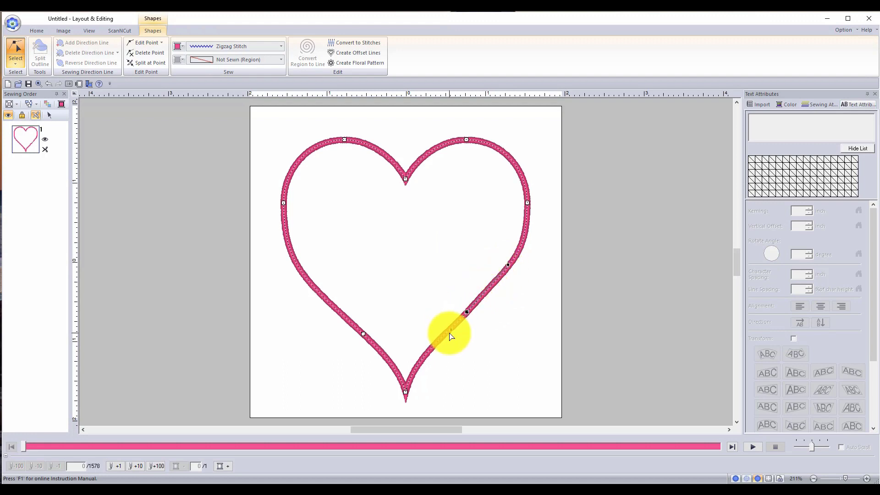
click(363, 335)
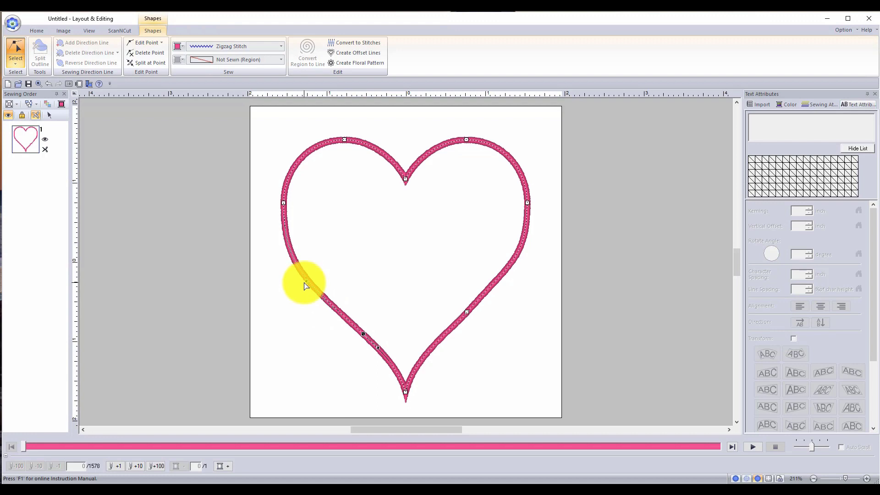
mouse_move(305, 286)
mouse_down()
mouse_move(296, 301)
mouse_move(328, 277)
mouse_move(312, 278)
mouse_up()
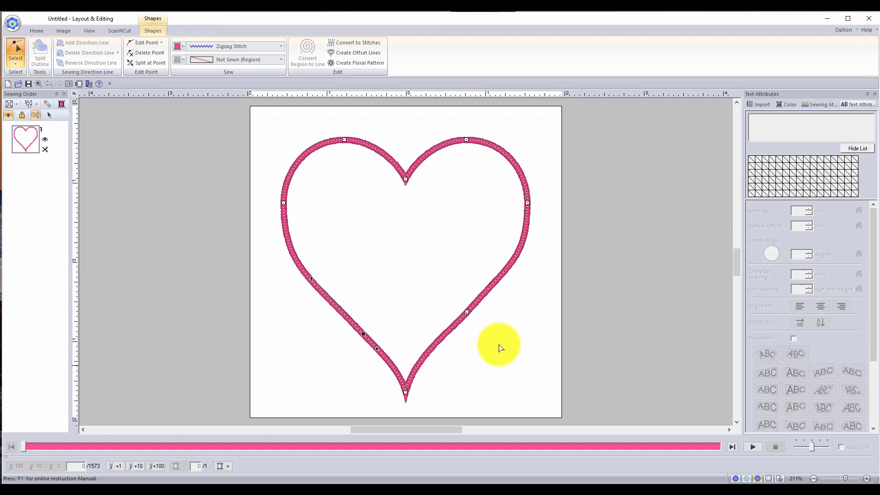
click(15, 60)
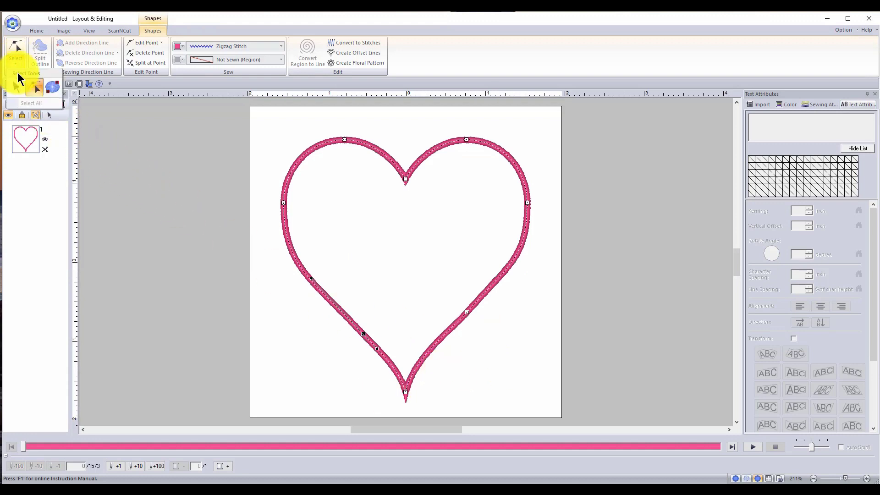
Run the Embroidered Patch wizard on the heart with a satin border and running-stitch cutting line
click(16, 87)
click(532, 369)
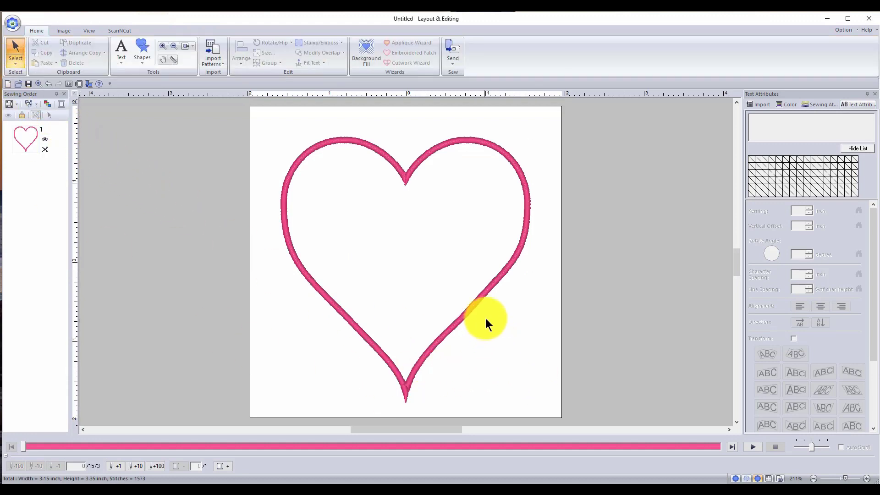
click(480, 300)
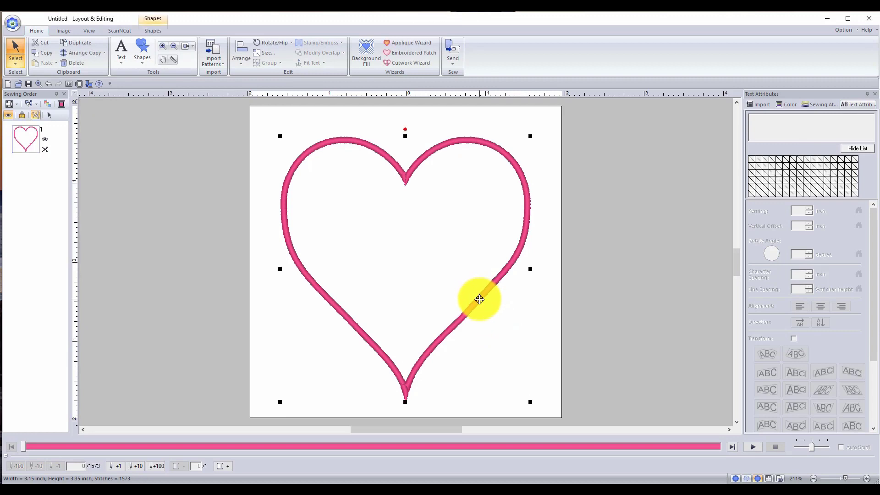
click(412, 53)
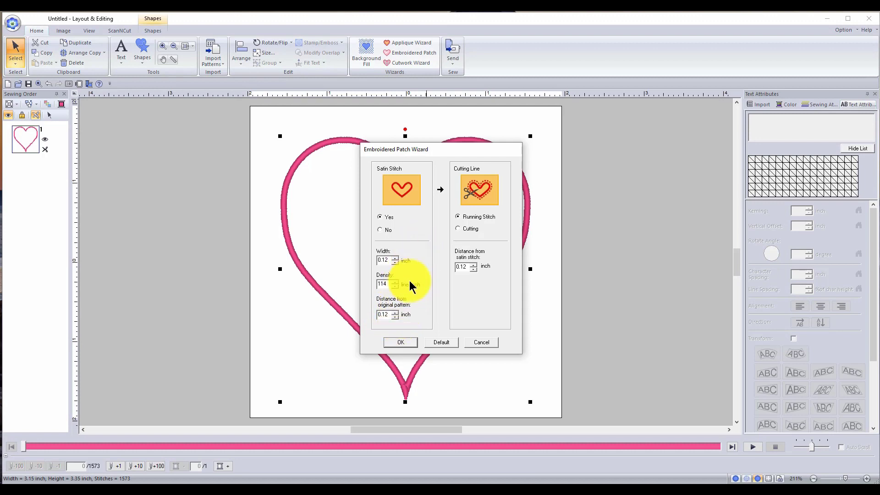
click(469, 226)
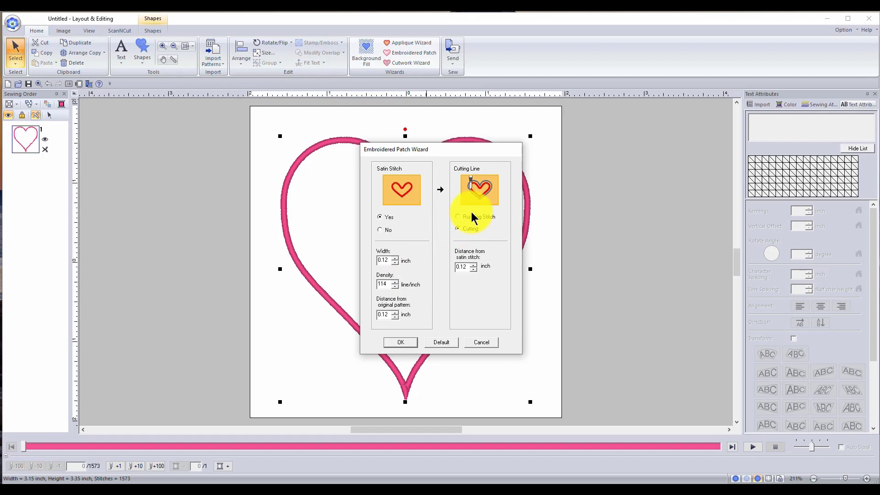
click(471, 216)
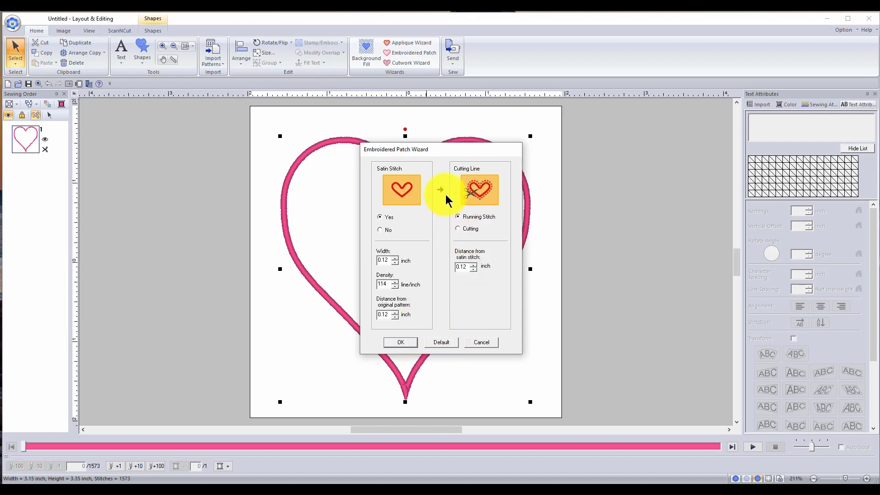
click(402, 342)
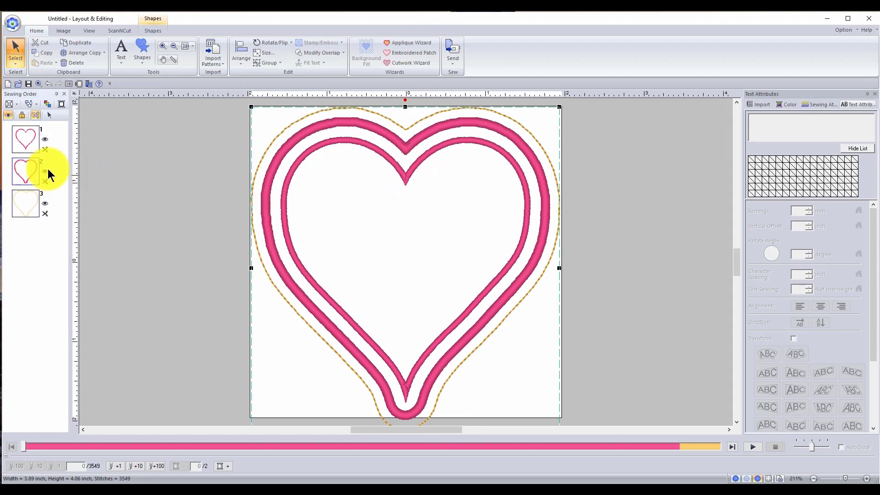
Scale the three-part heart patch down to 3.32 x 3.47 inches and reposition it
click(42, 254)
click(318, 113)
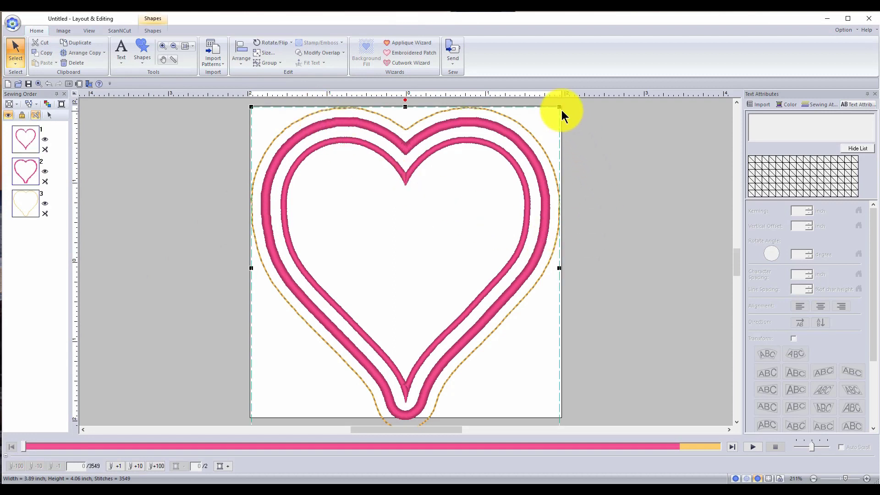
drag(560, 107, 515, 154)
drag(452, 173, 472, 151)
click(604, 263)
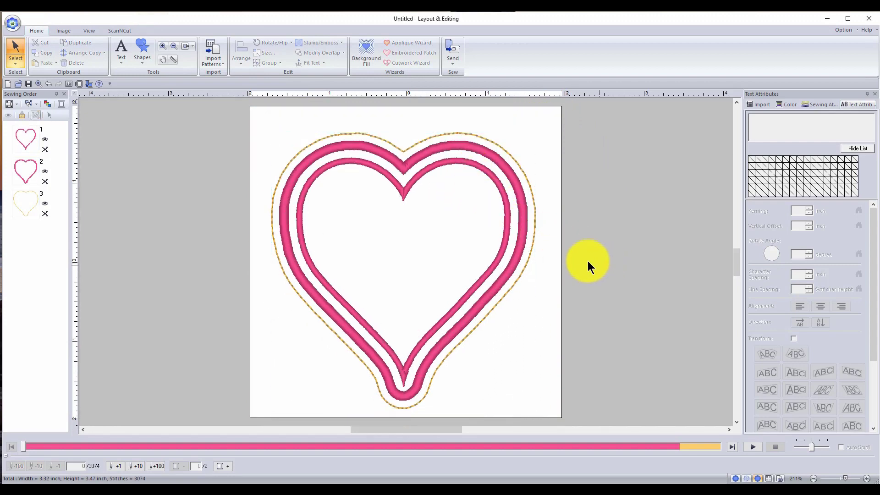
click(478, 166)
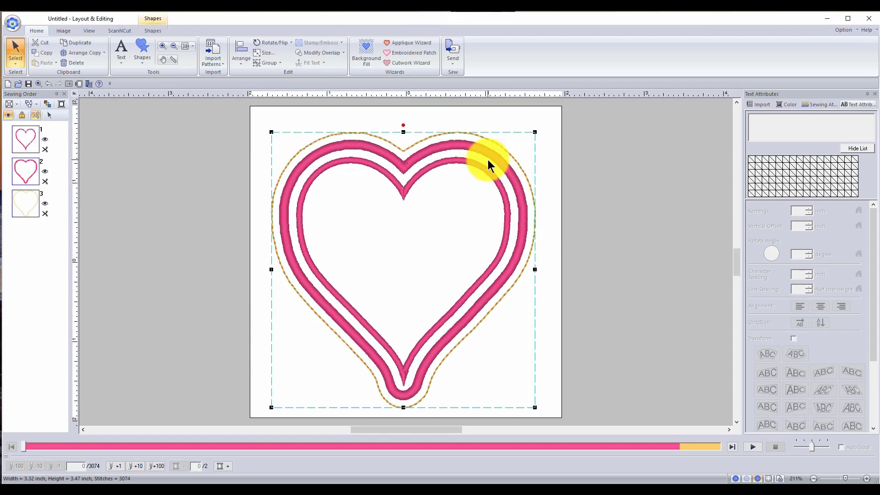
Undo twice back to the plain heart and open its Applique Wizard tack-down choices
key(ctrl+z)
key(ctrl+z)
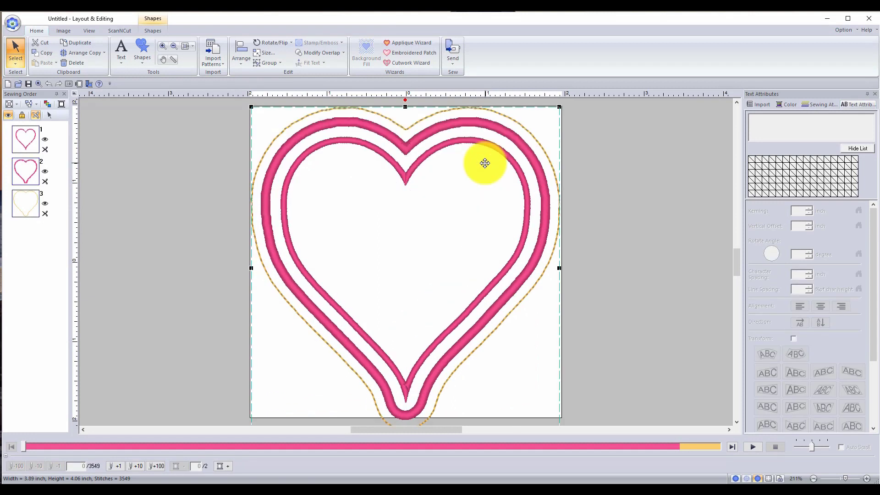
key(ctrl+z)
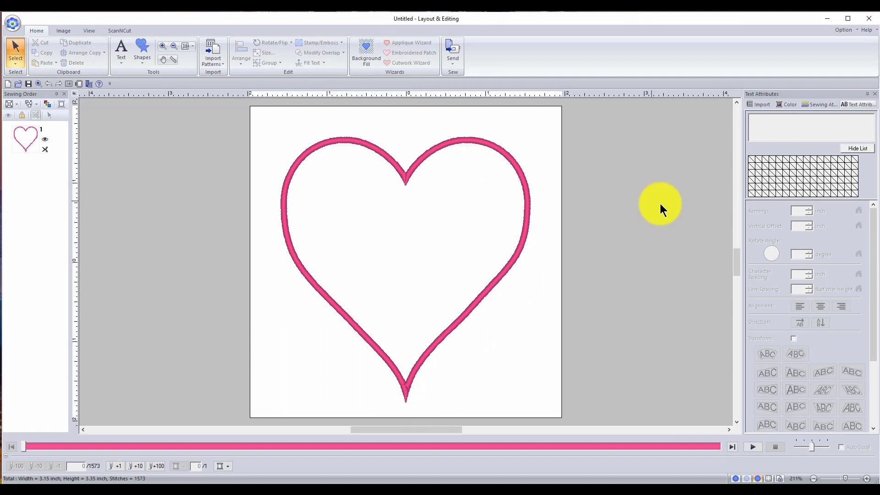
click(476, 143)
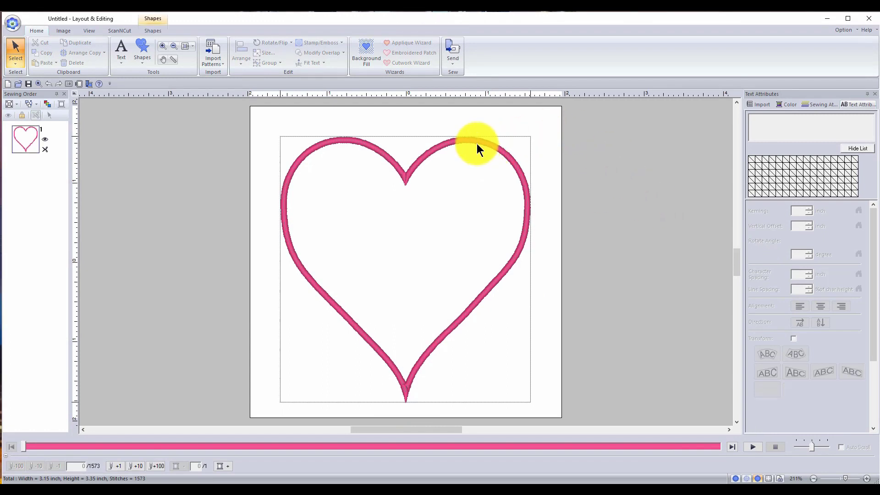
click(406, 44)
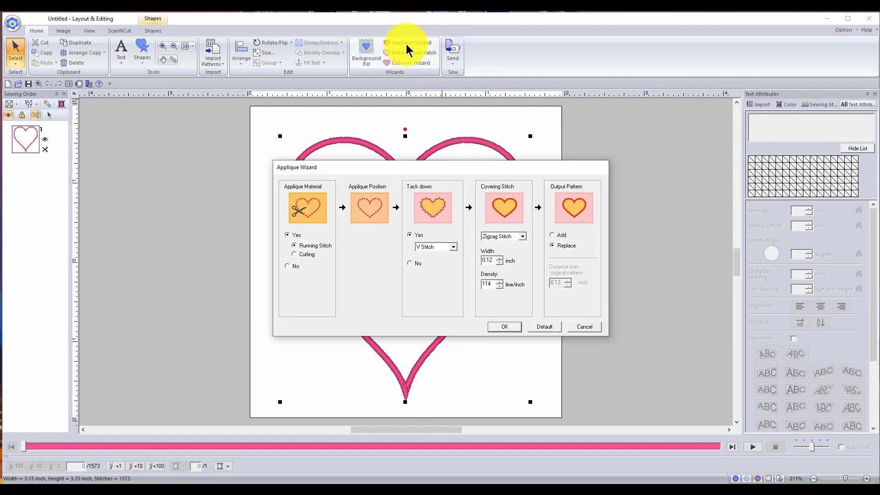
click(453, 247)
Apply the appliqué with Zigzag Stitch for both tack-down and covering stitch
click(444, 255)
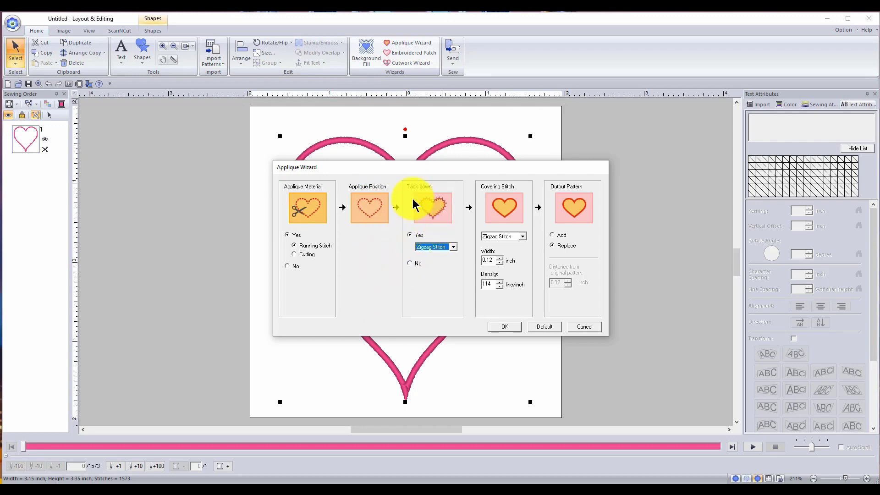
click(523, 237)
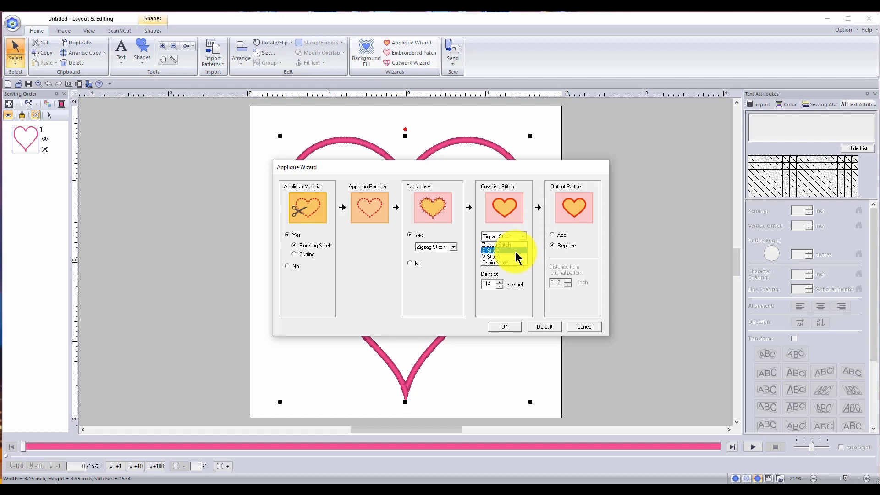
click(511, 263)
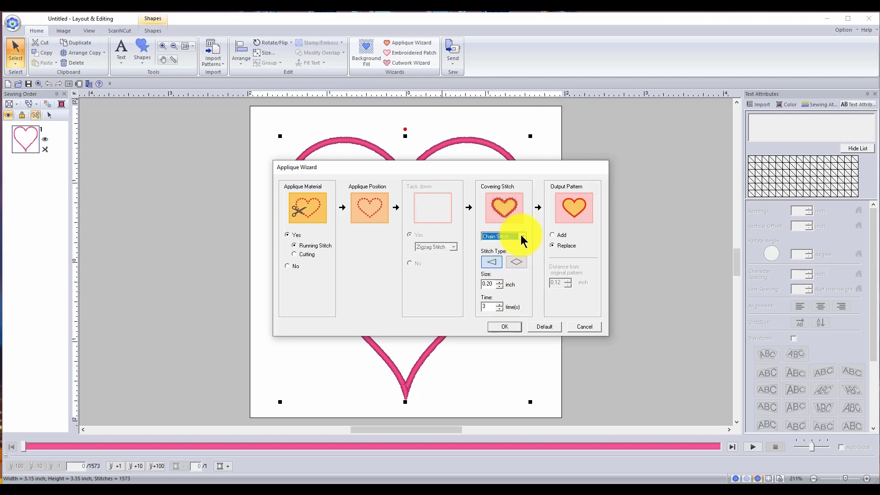
click(522, 237)
click(501, 258)
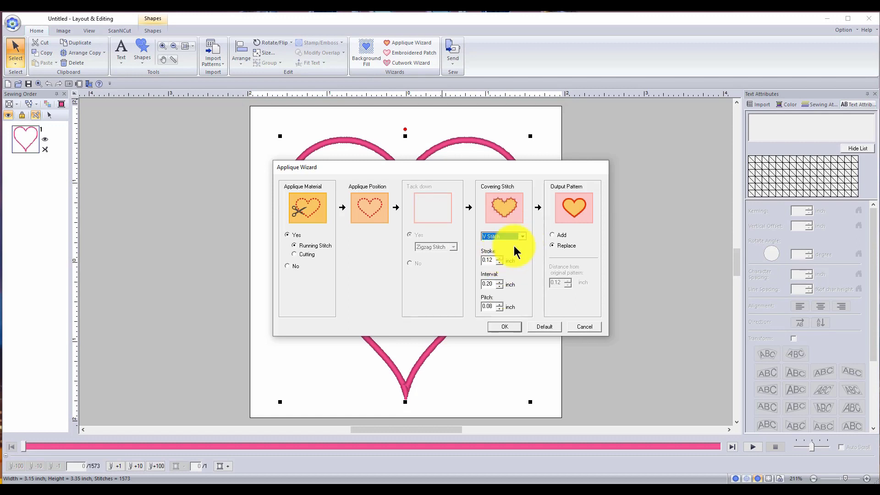
click(522, 236)
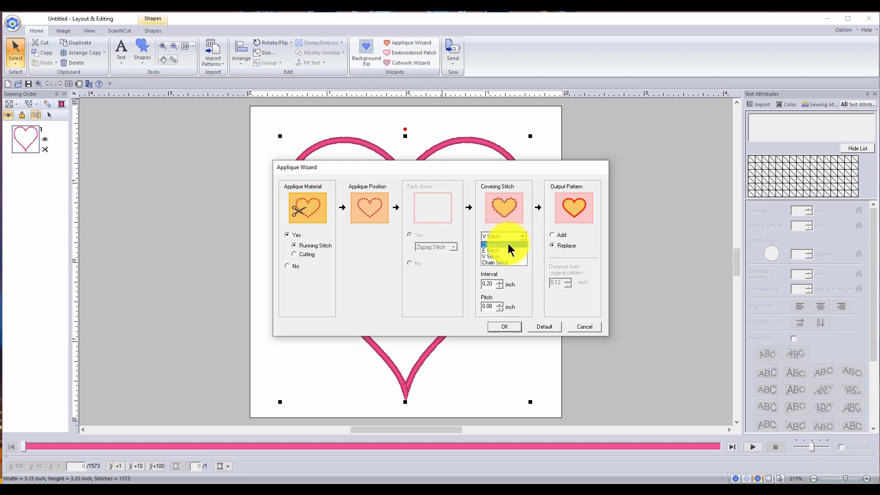
click(510, 245)
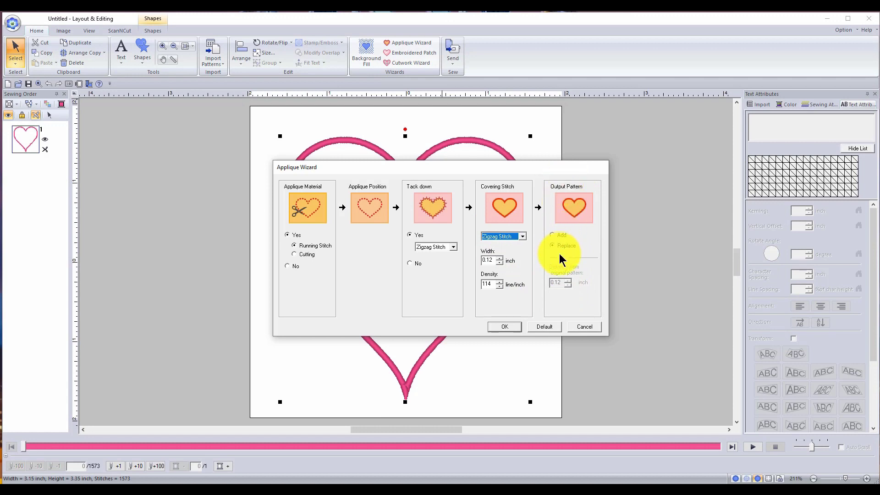
click(505, 326)
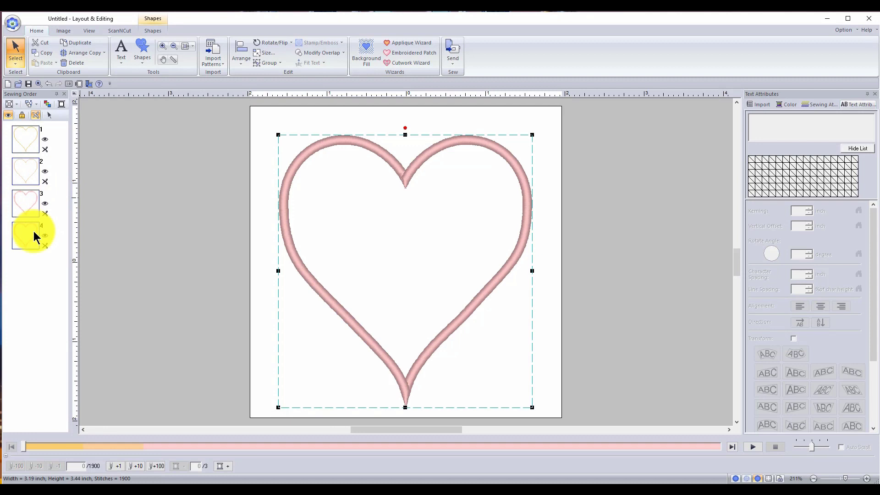
Start a new text object inside the heart
click(149, 197)
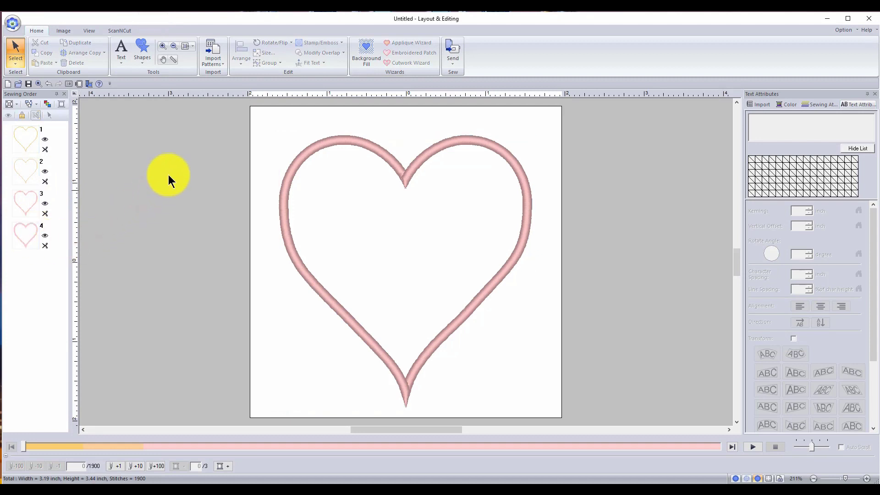
click(121, 49)
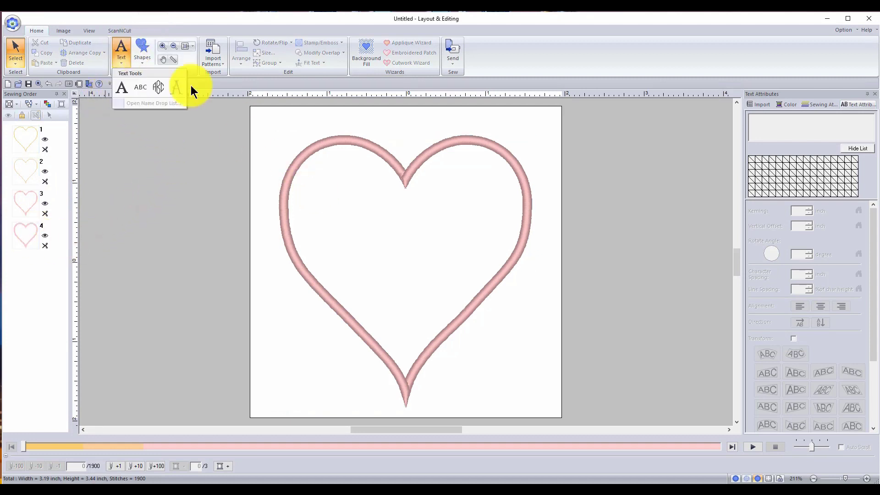
click(123, 89)
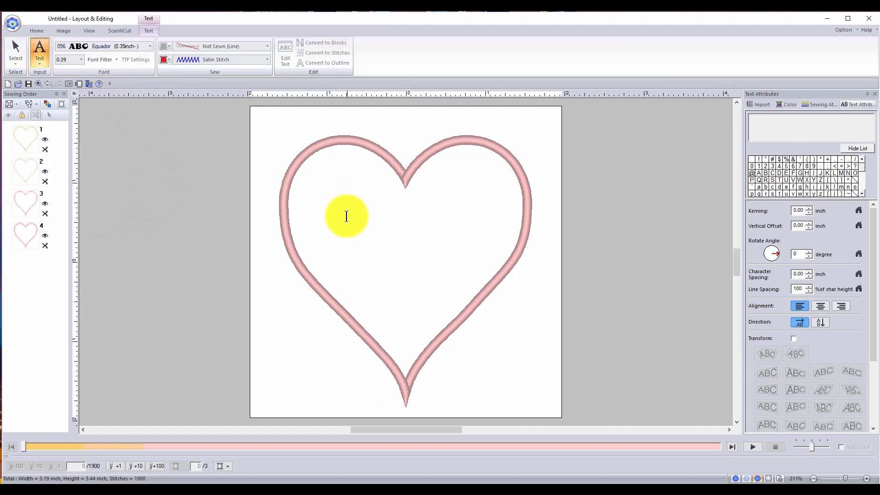
click(330, 230)
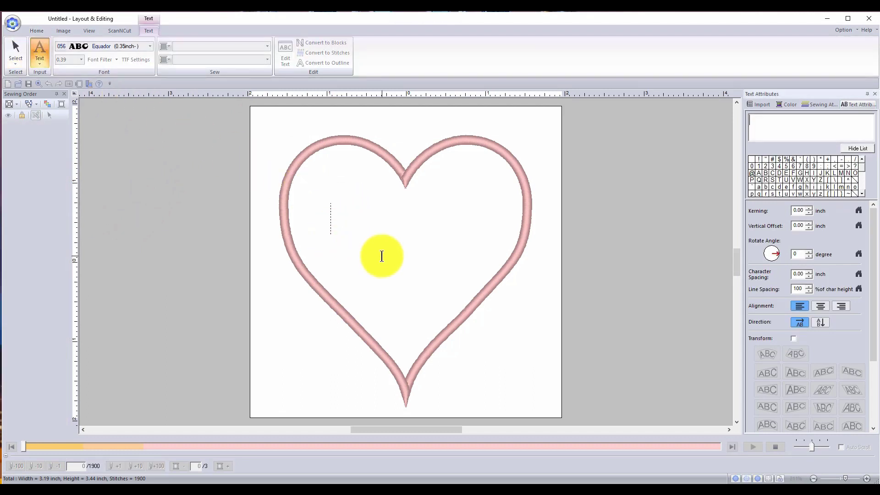
Enter the text 'Be Mine' and commit it as red satin stitches
text(Be m)
key(BackSpace)
text(M)
key(BackSpace)
key(Escape)
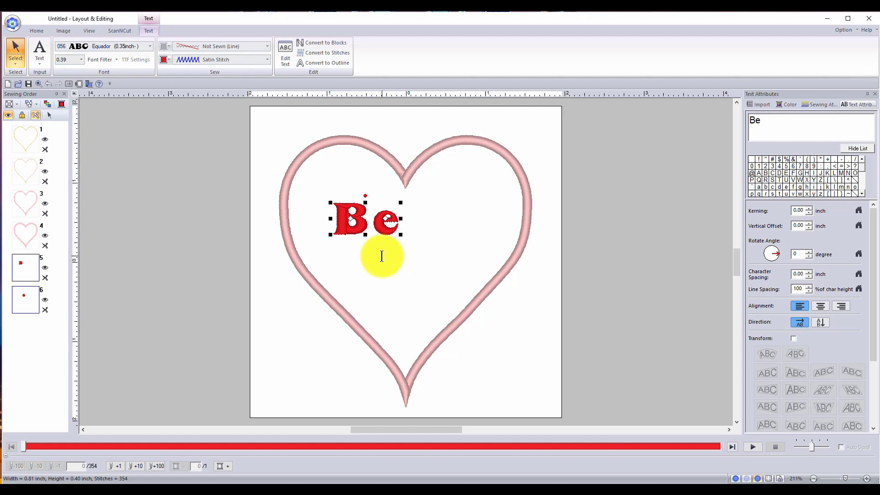
click(762, 120)
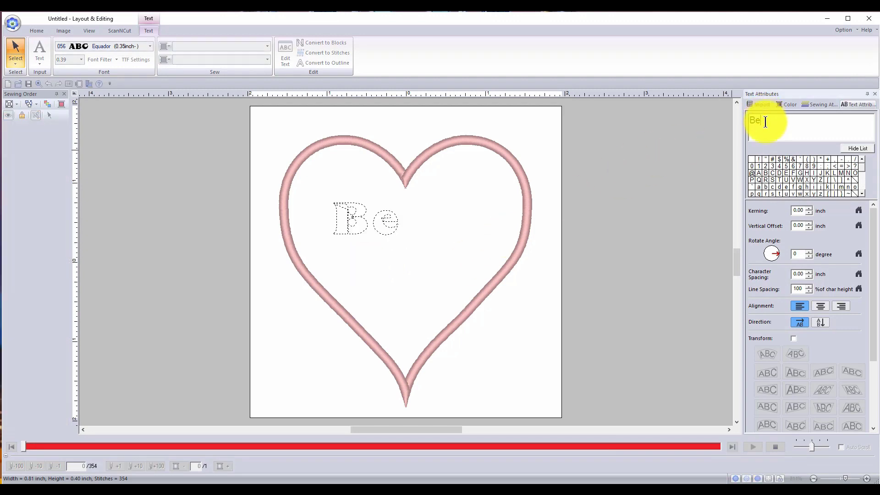
key(Escape)
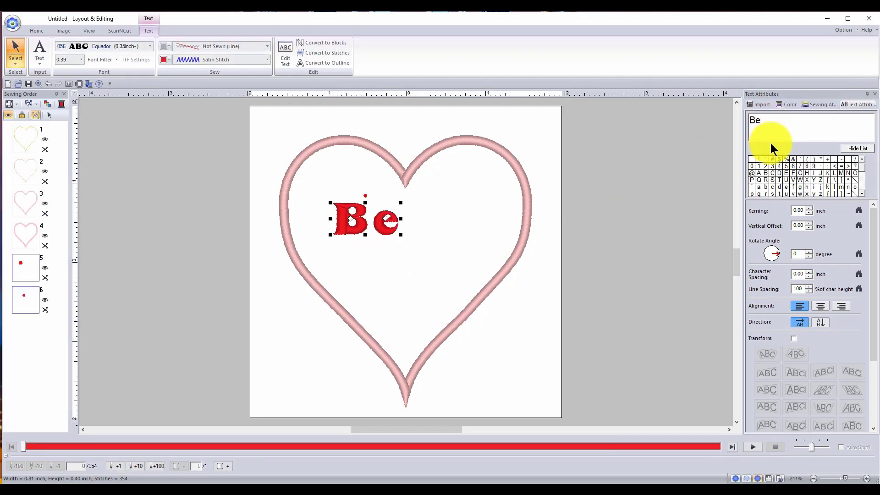
click(772, 126)
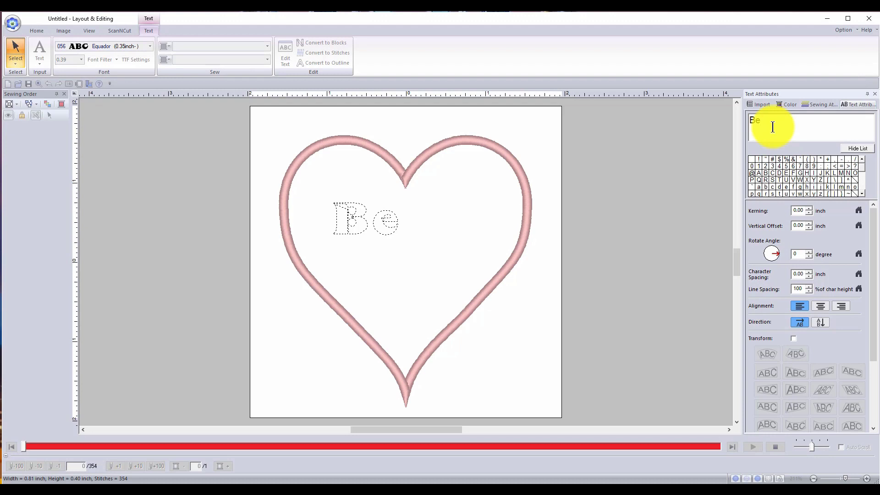
text(Mine)
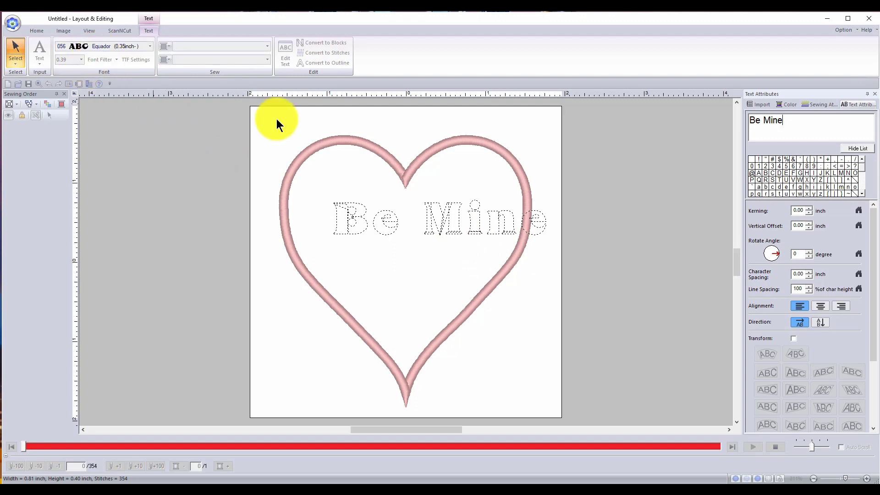
click(436, 221)
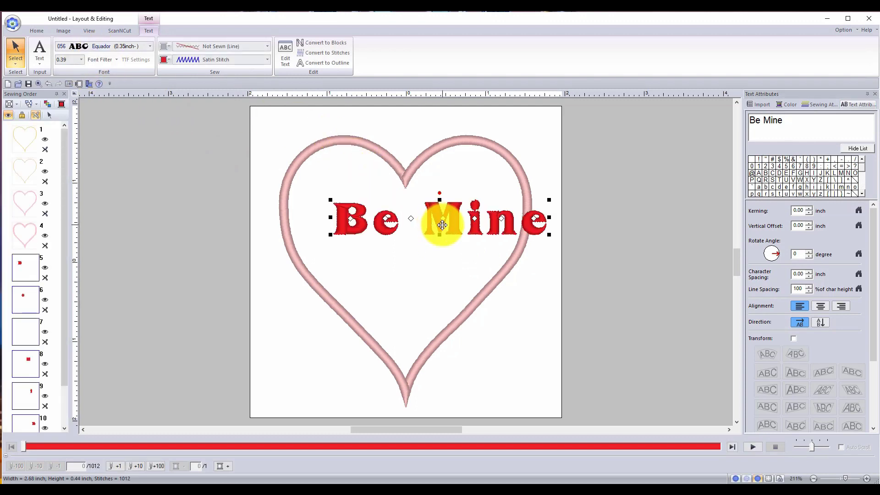
Move the Be Mine text left and rotate it to a 46° diagonal
drag(431, 220, 410, 215)
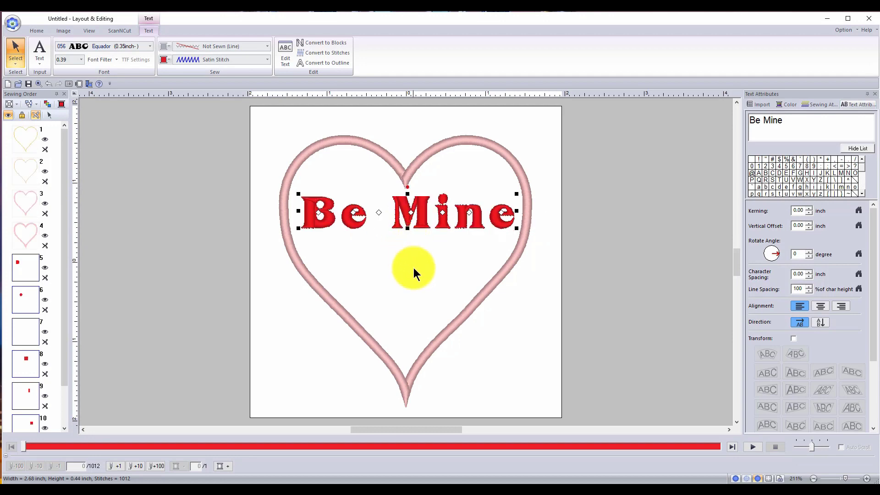
click(415, 268)
click(418, 219)
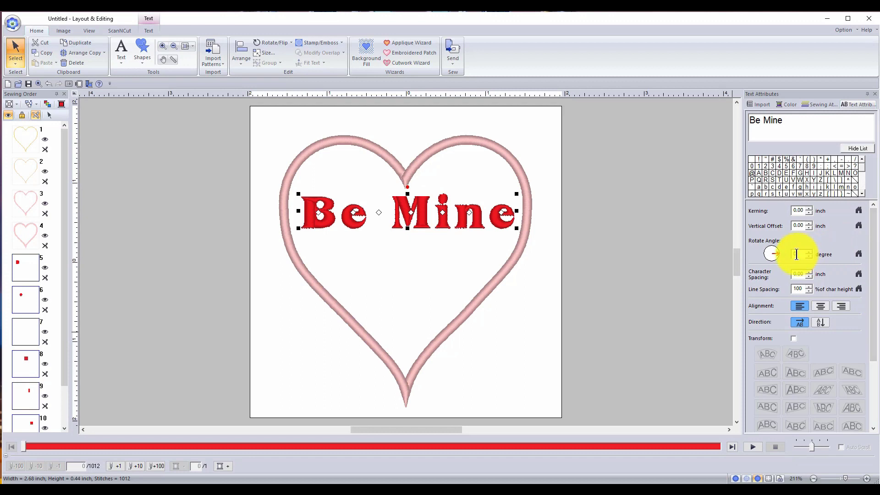
drag(778, 256, 780, 249)
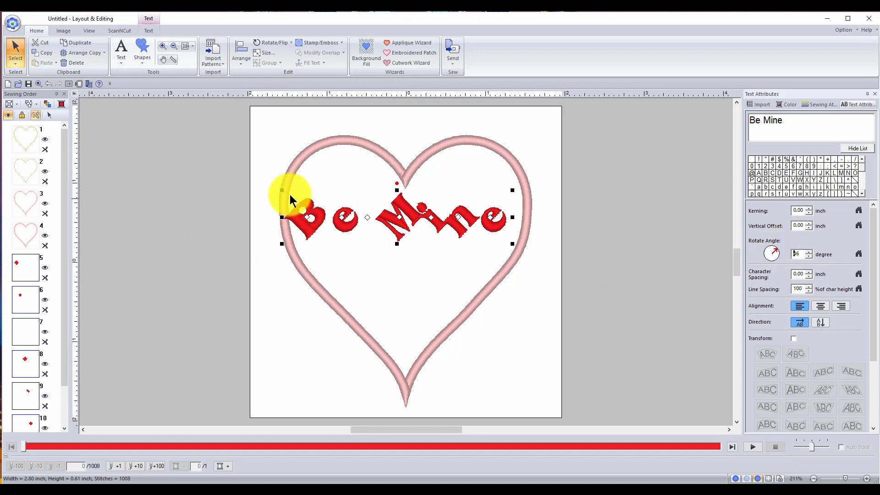
drag(397, 183, 407, 196)
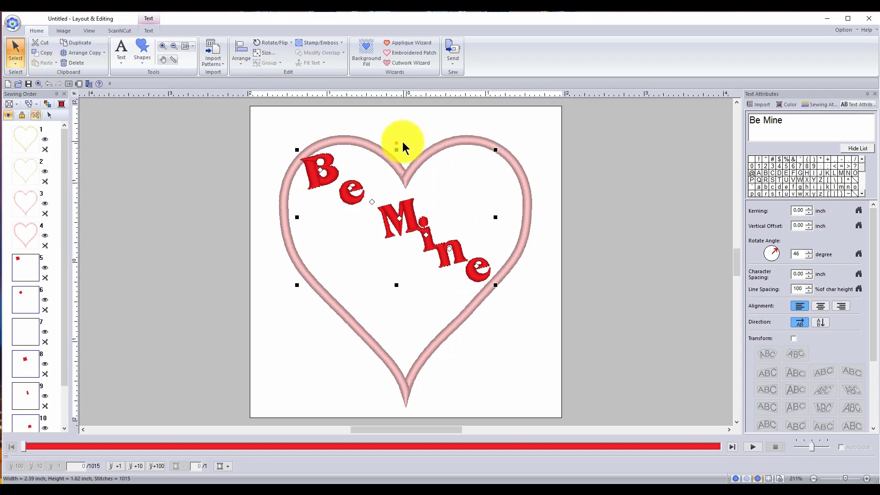
drag(394, 142, 414, 150)
Move the text lower in the heart and shrink it to 1.72 x 1.93 inches
drag(412, 213, 409, 237)
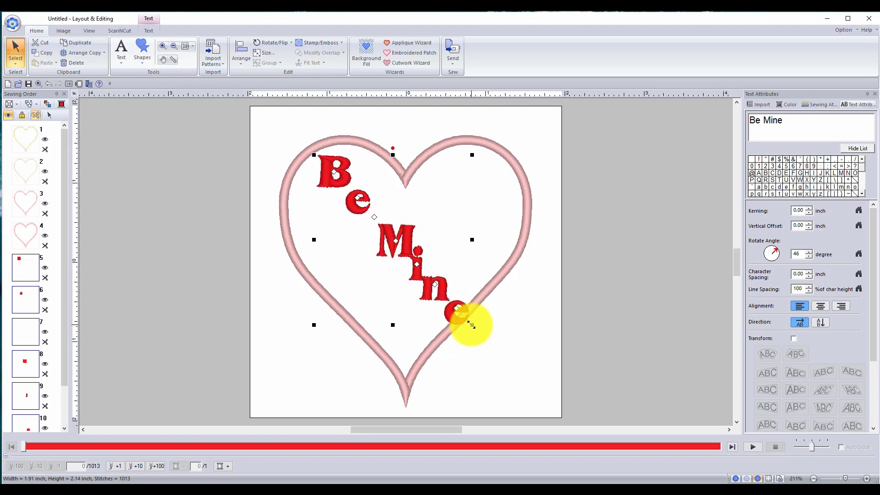
drag(473, 325, 461, 308)
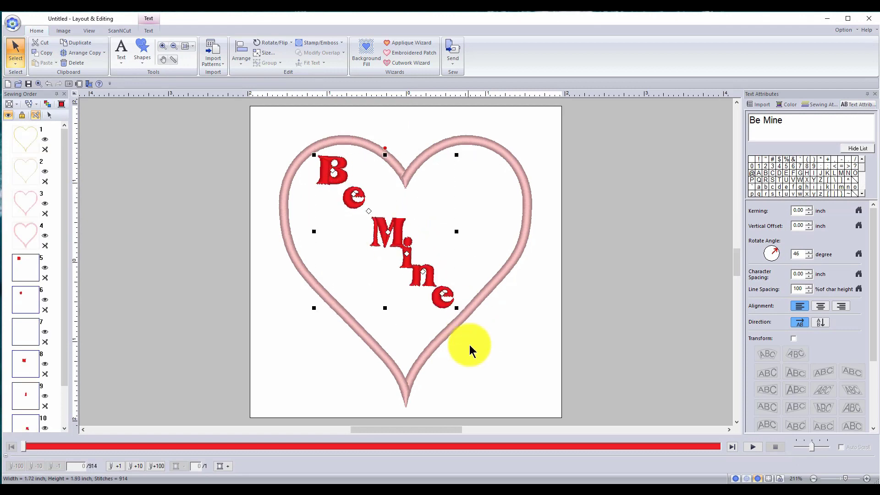
click(527, 372)
click(395, 227)
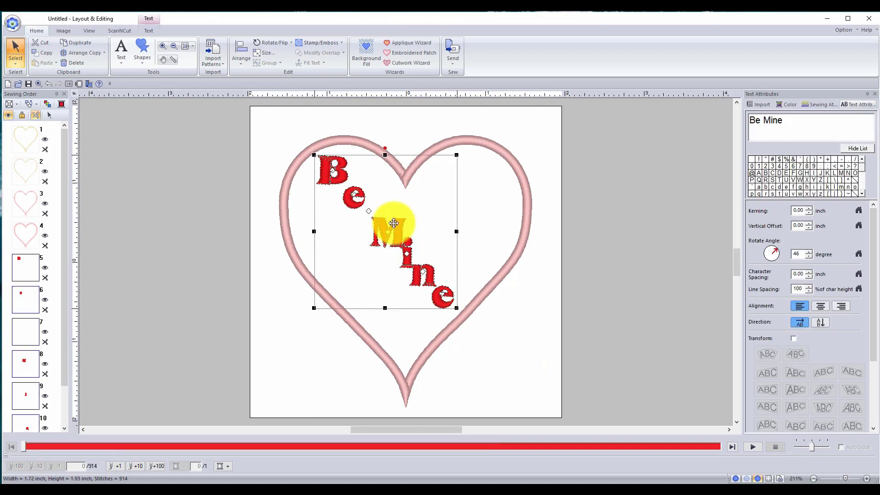
click(532, 353)
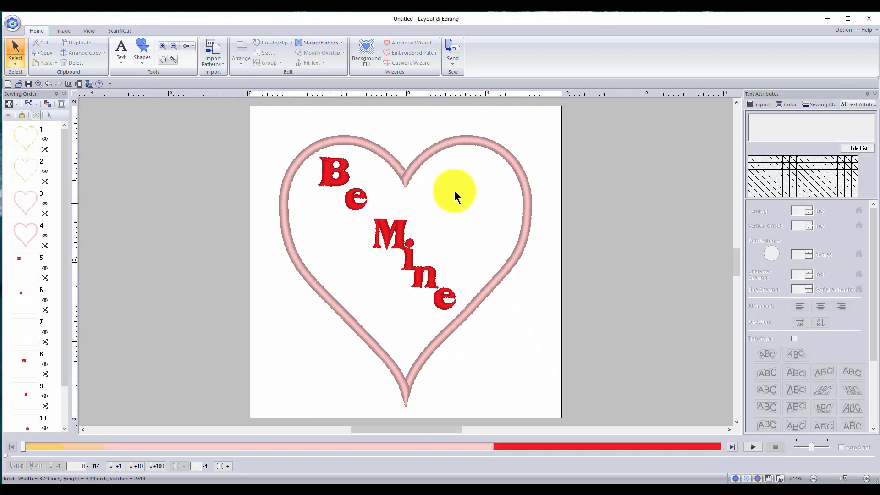
click(455, 140)
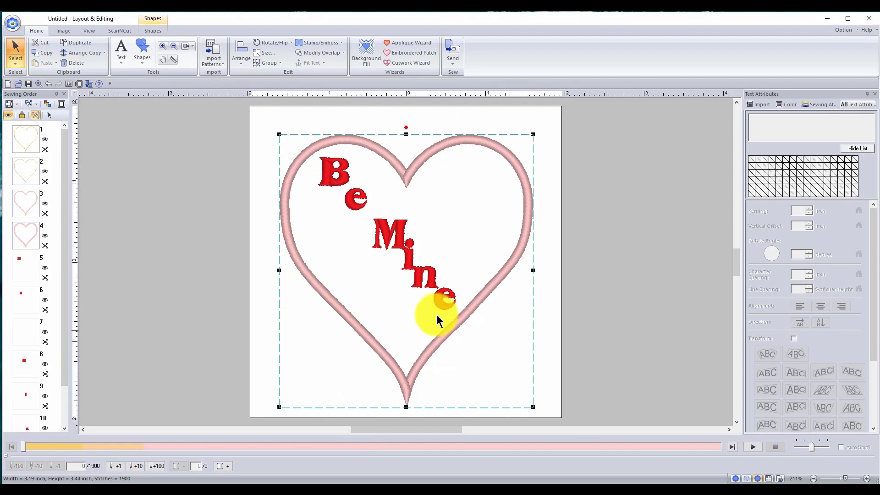
click(542, 384)
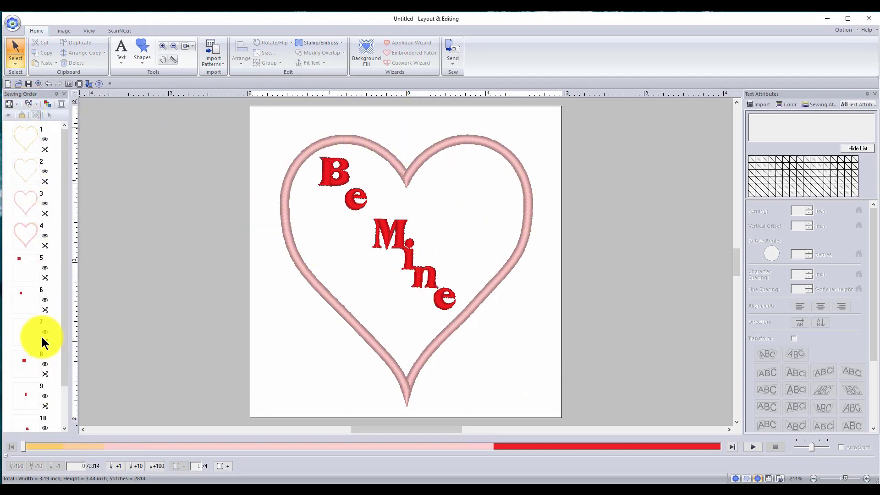
click(25, 227)
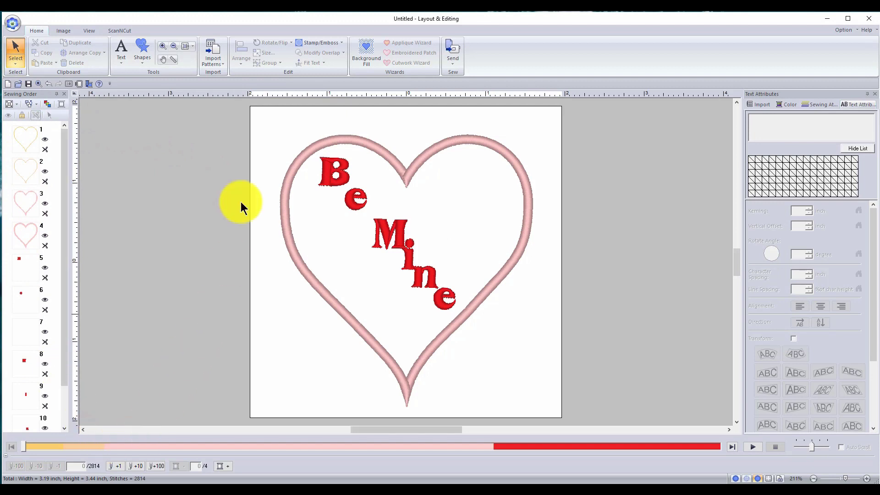